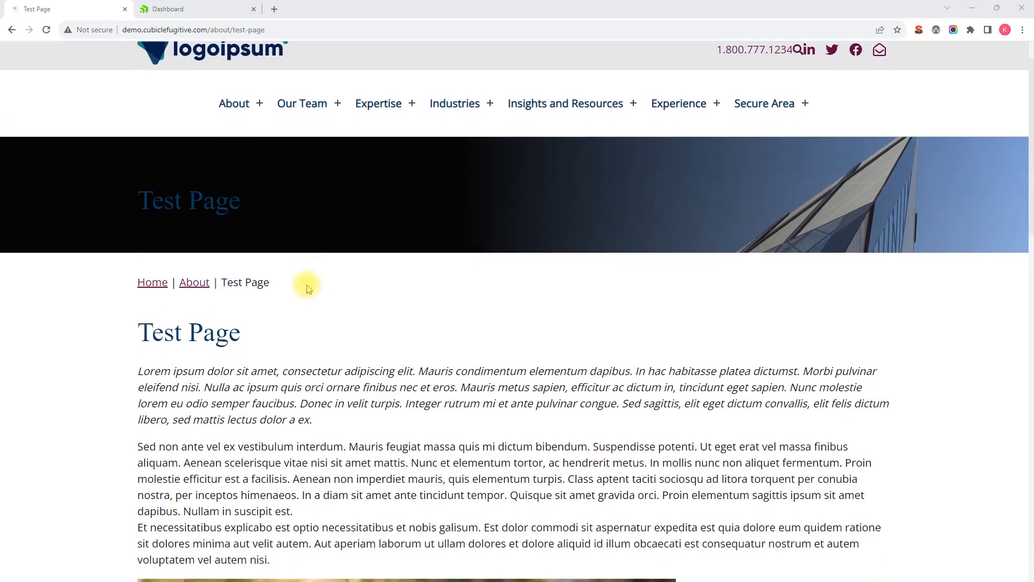
scroll(264, 215, down, 10)
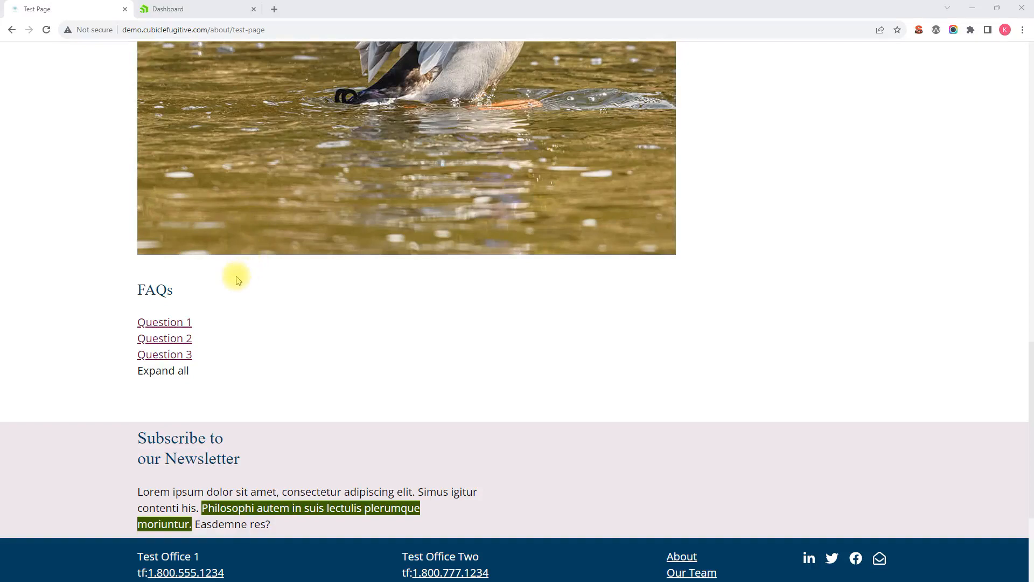
- Expand each of the three FAQ questions on the live test page, then collapse them all
scroll(235, 276, down, 2)
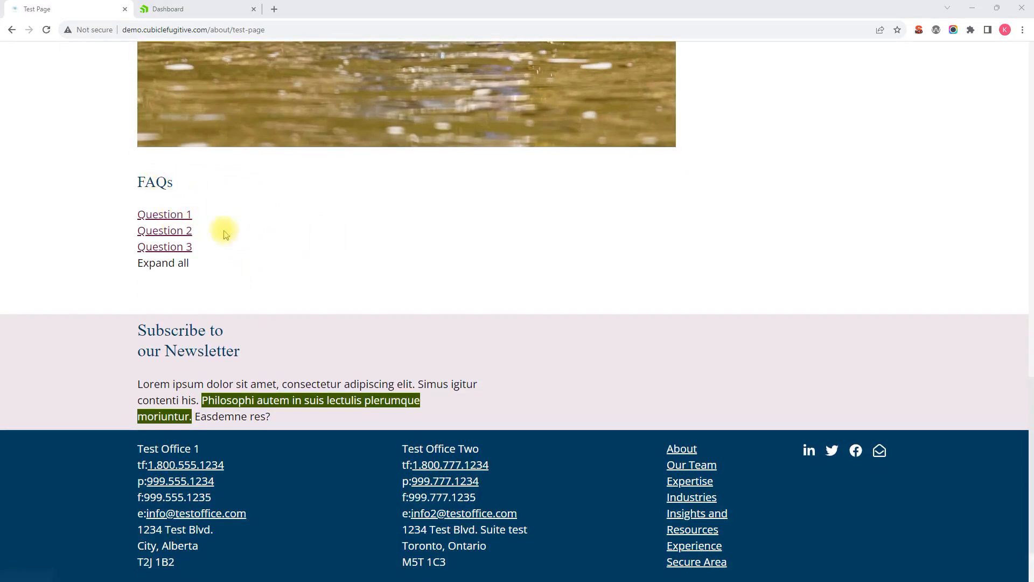
click(179, 215)
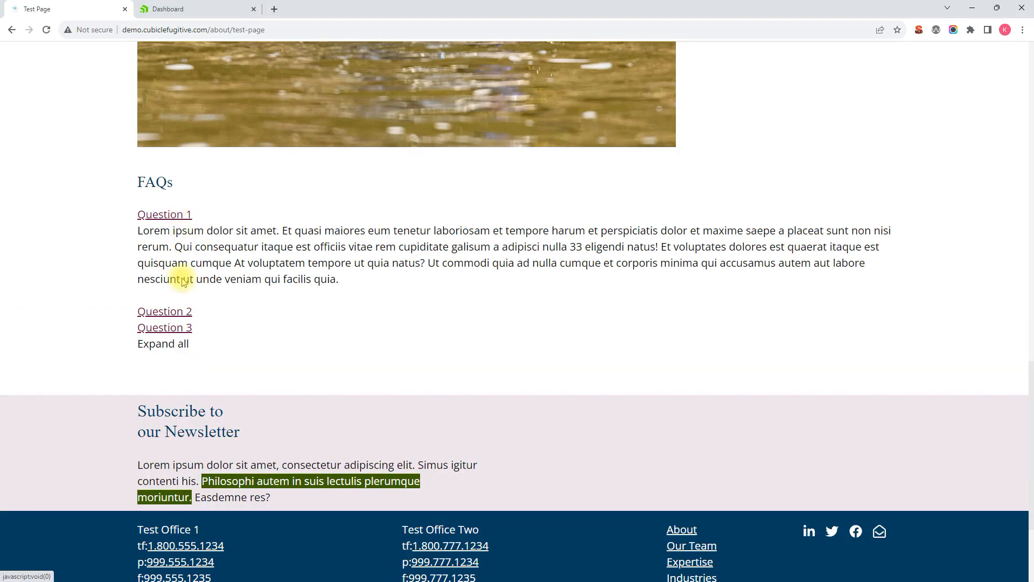
click(187, 310)
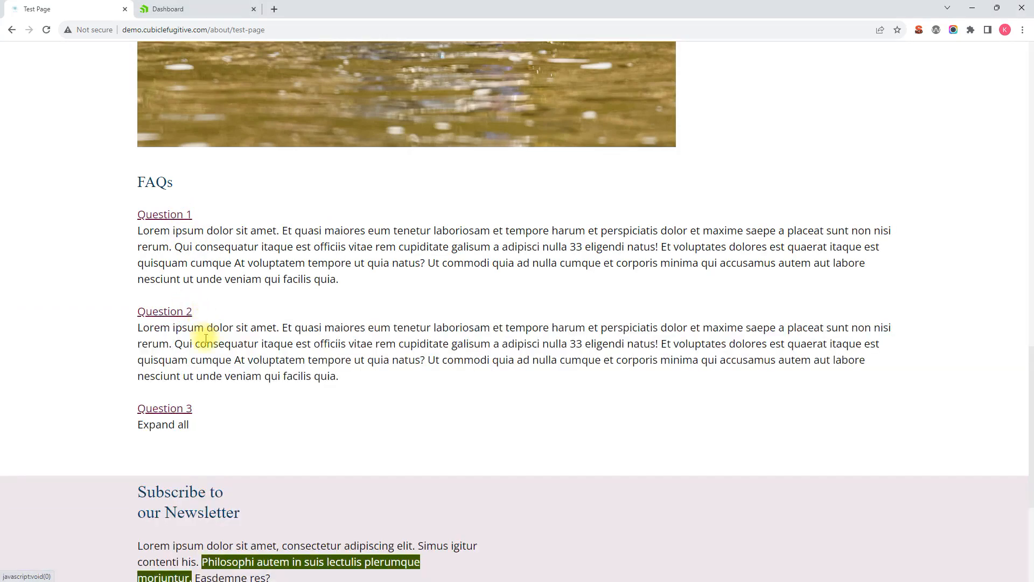
click(183, 408)
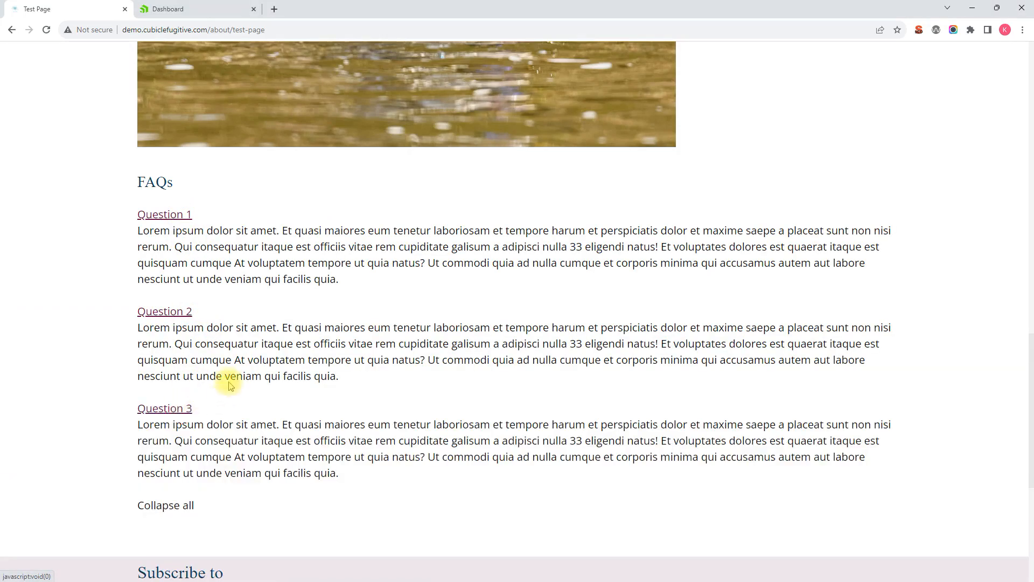
click(189, 505)
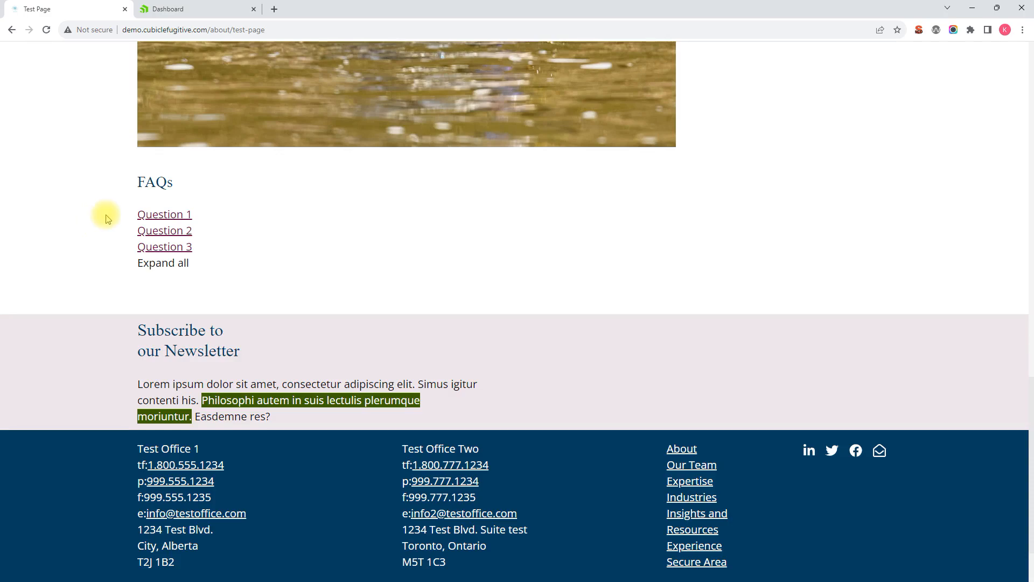
scroll(198, 217, up, 10)
scroll(198, 217, down, 7)
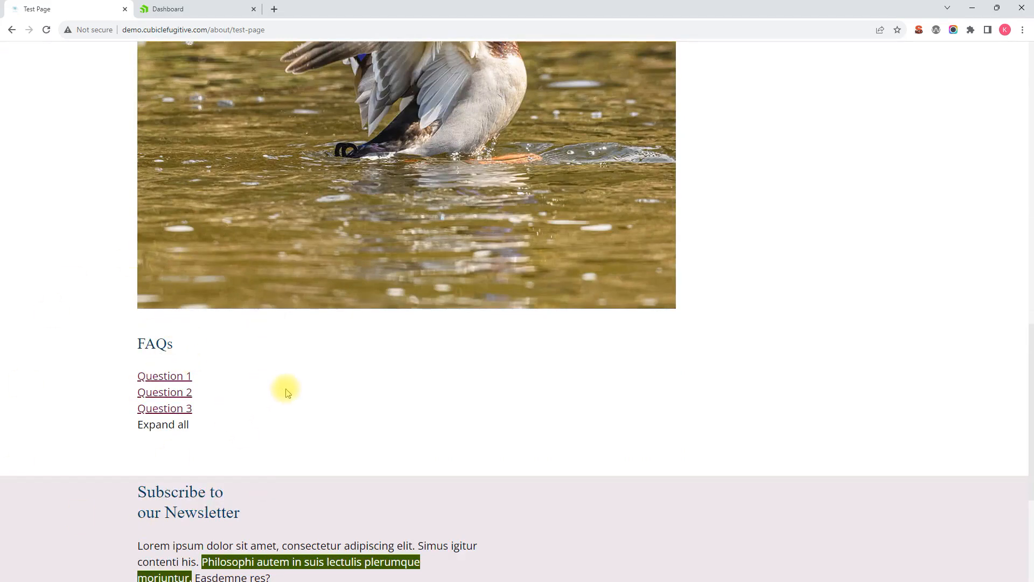
- Open the FAQs list under content lists in the dashboard tab, then return to all lists
click(170, 11)
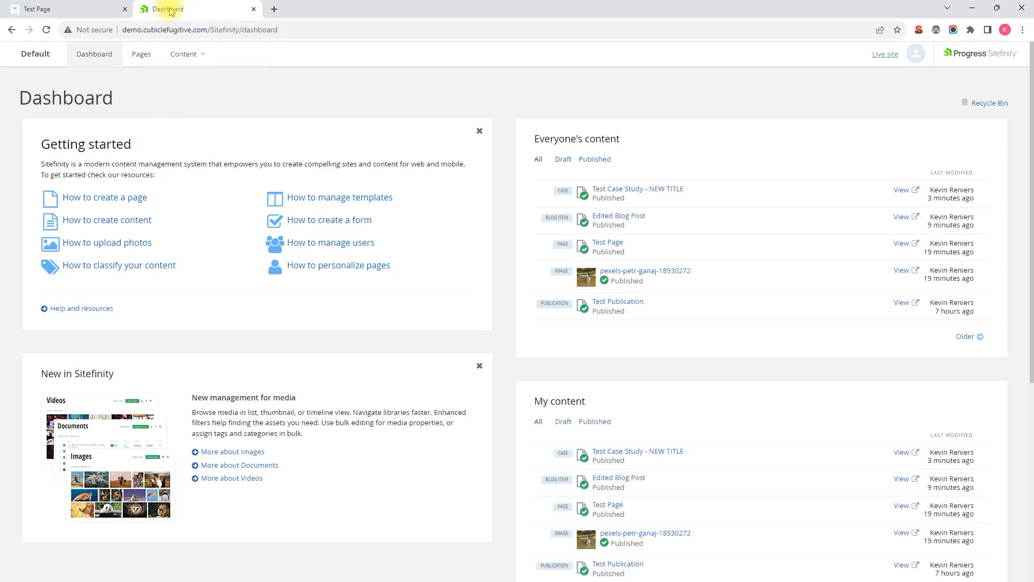
click(184, 60)
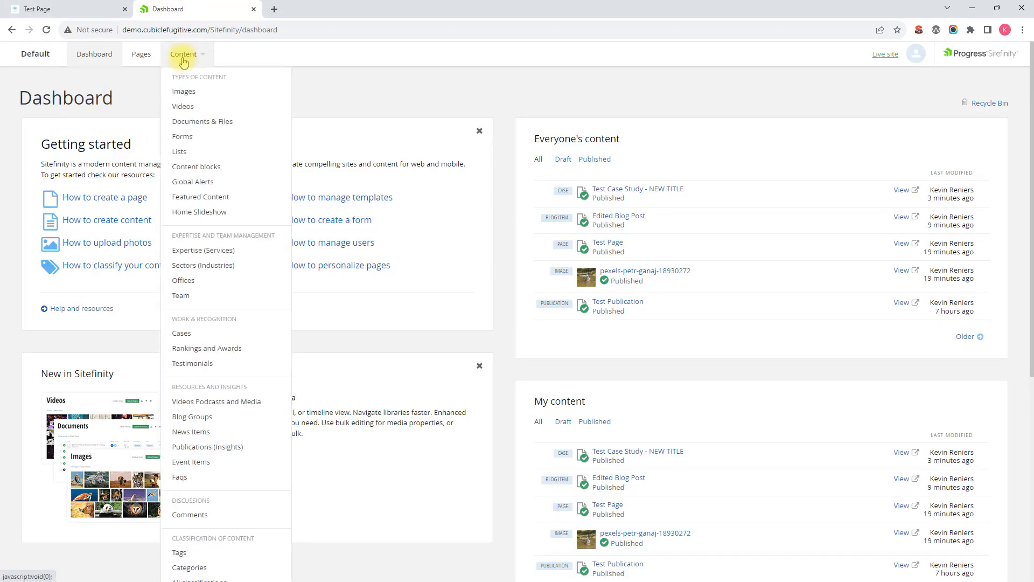
click(185, 153)
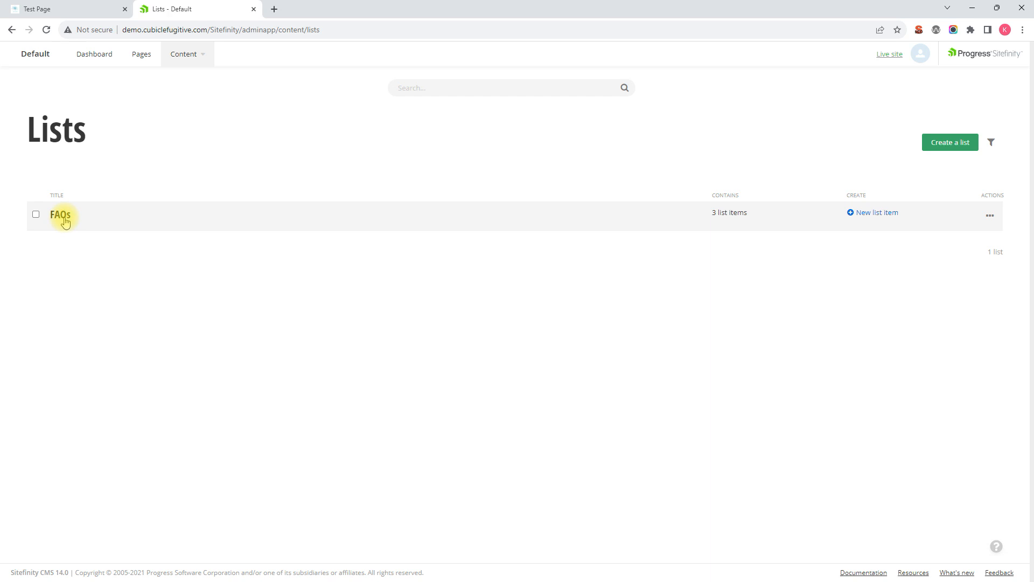
click(63, 218)
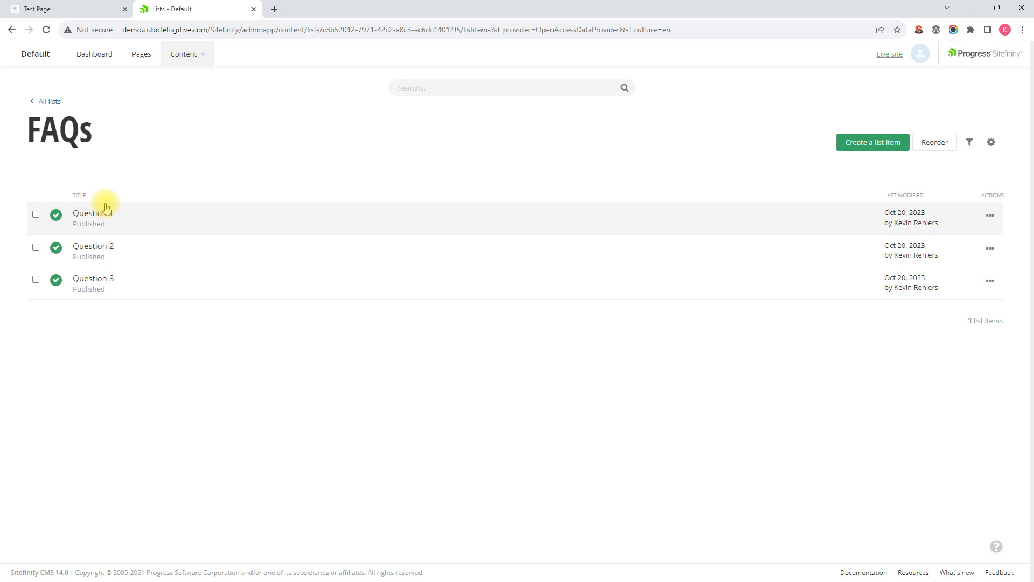
click(106, 208)
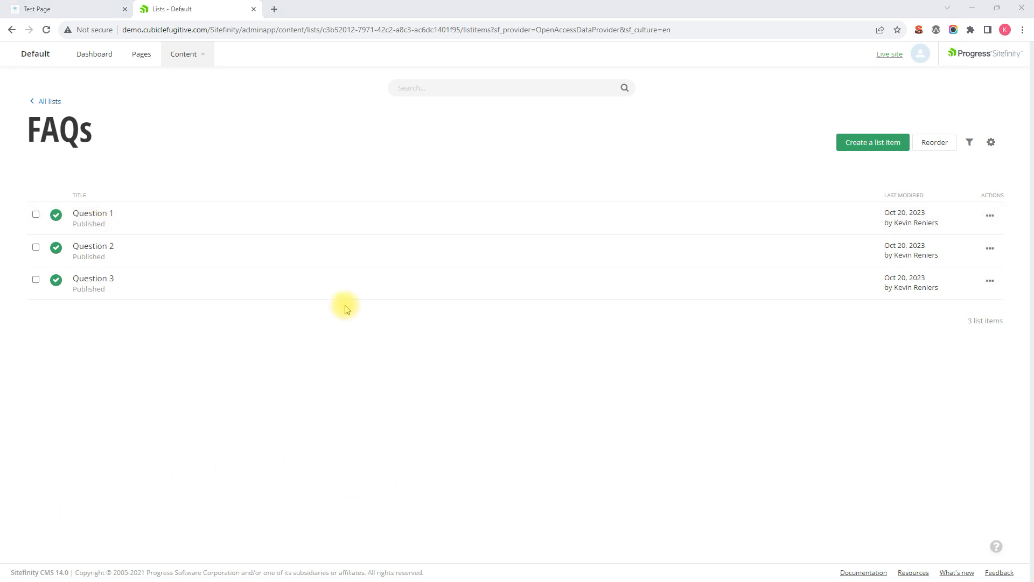
click(47, 102)
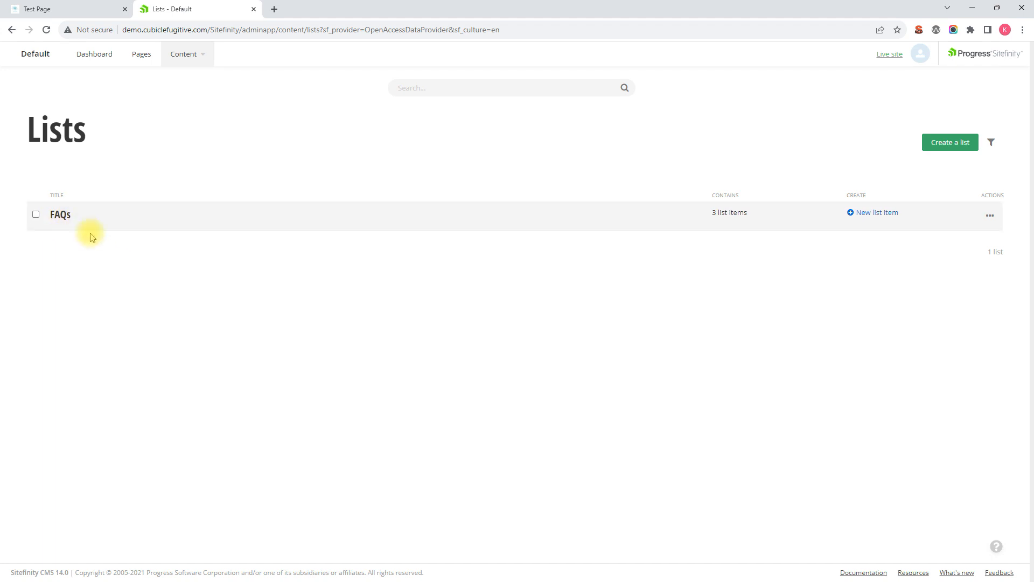
- Rename the FAQs list to Most Frequently Asked Questions in its title and properties, and save the changes
click(36, 215)
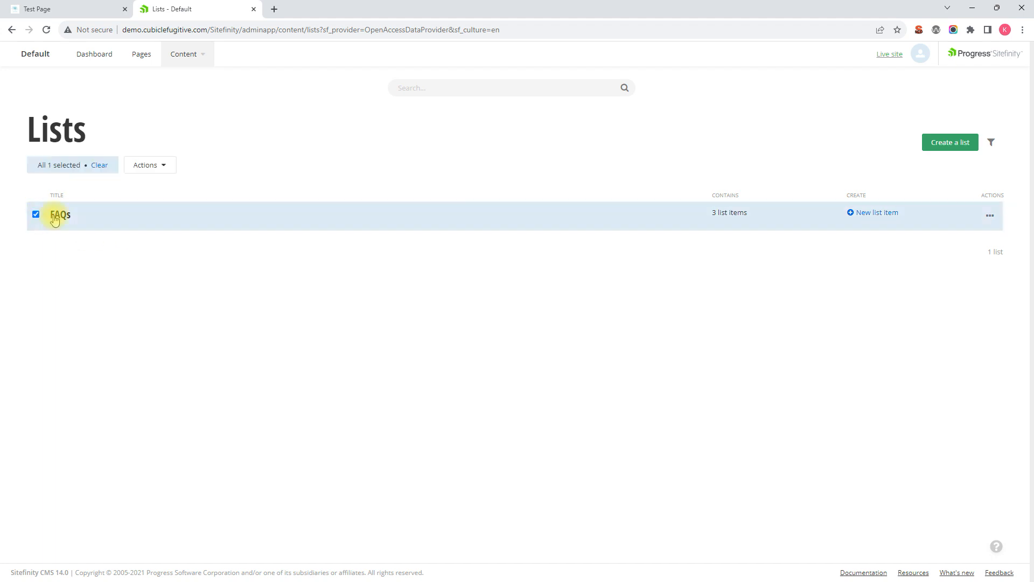
click(162, 170)
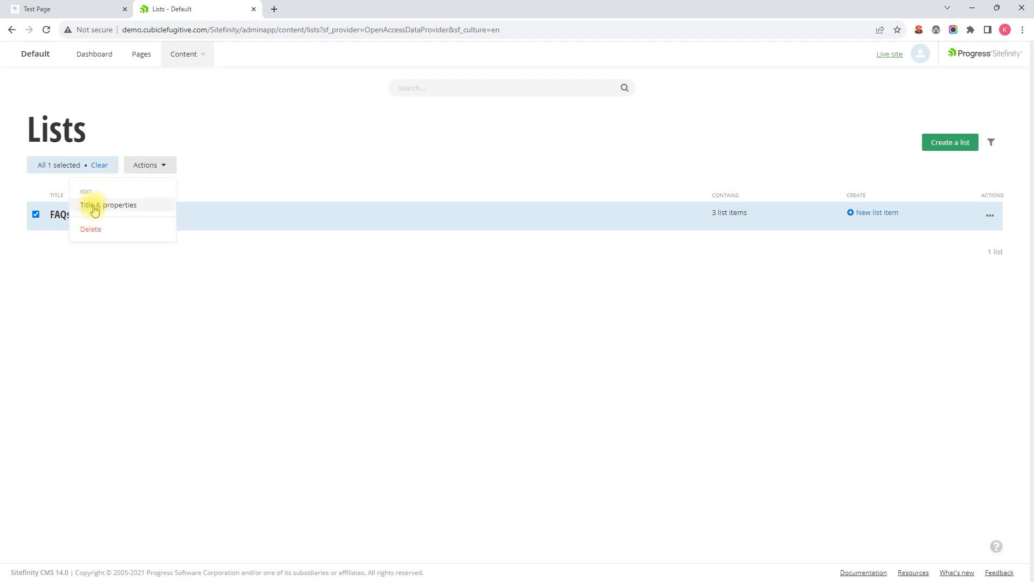
click(129, 207)
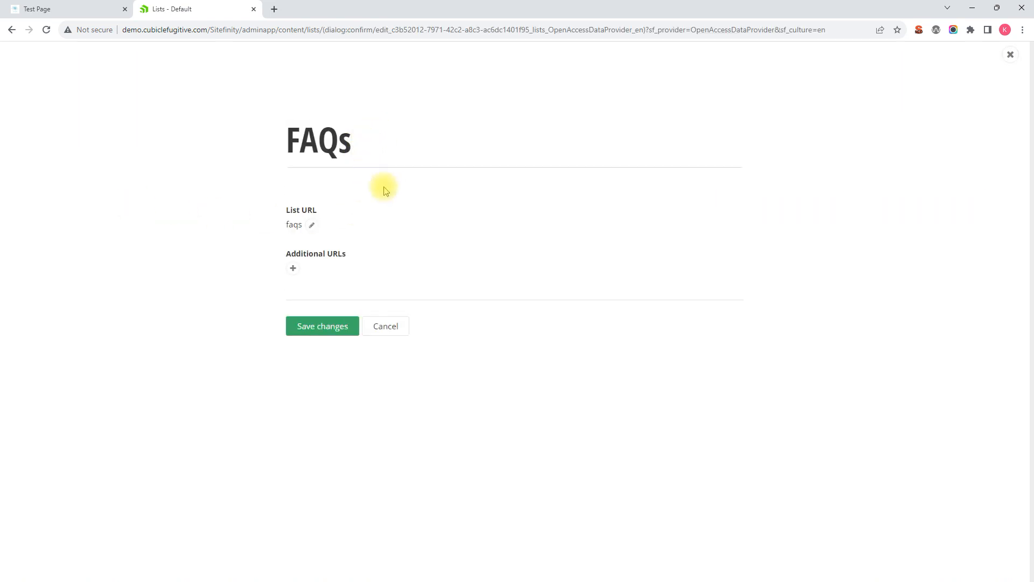
drag(380, 143, 264, 139)
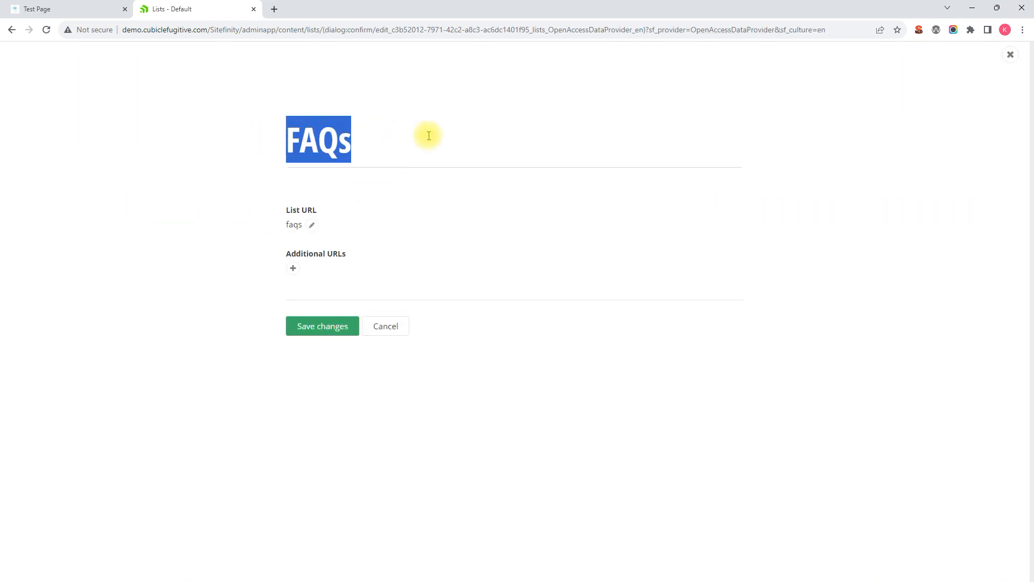
text(Most )
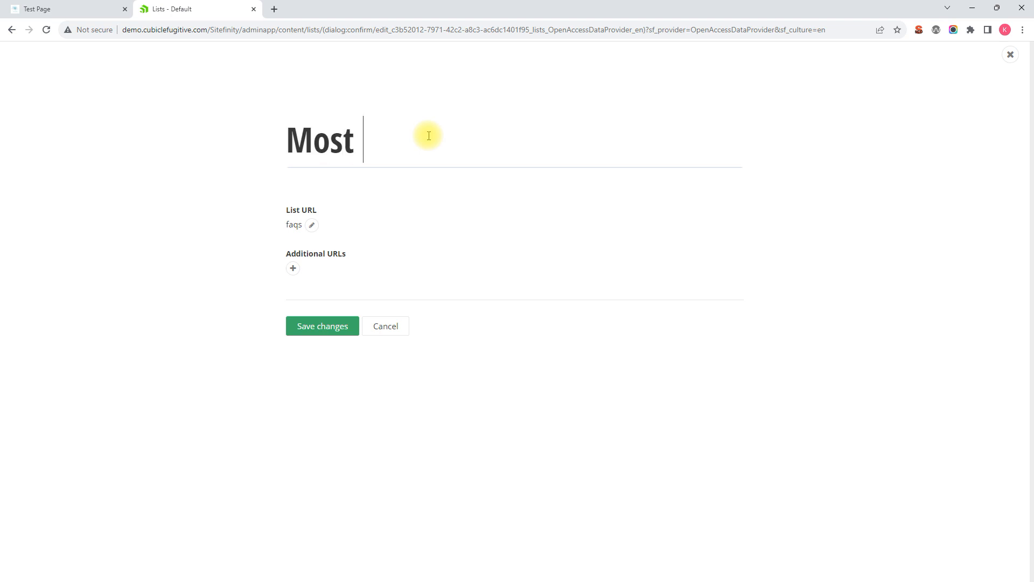
text(Frequest)
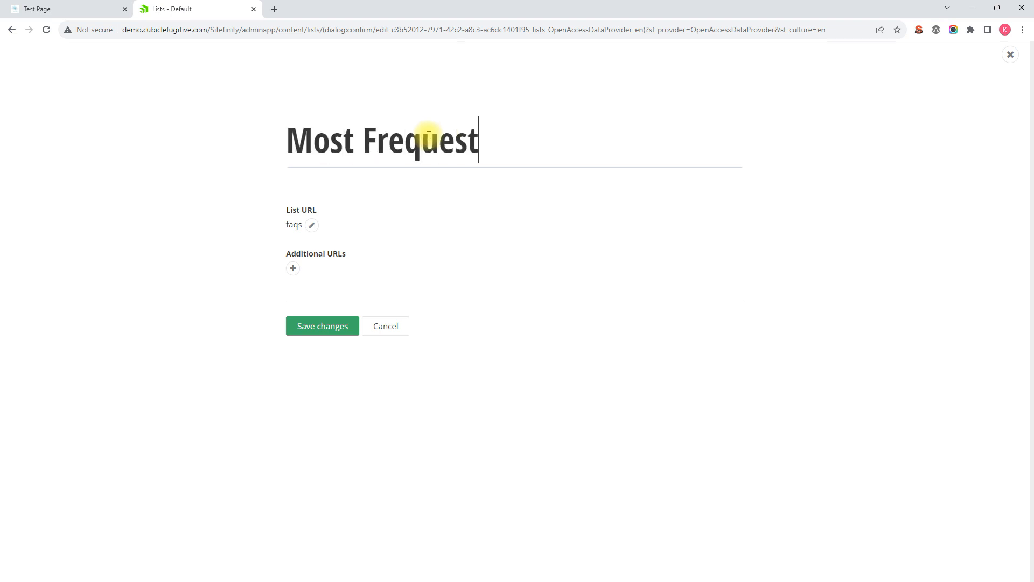
key(BackSpace)
text(n)
key(BackSpace)
key(BackSpace)
text(ntly )
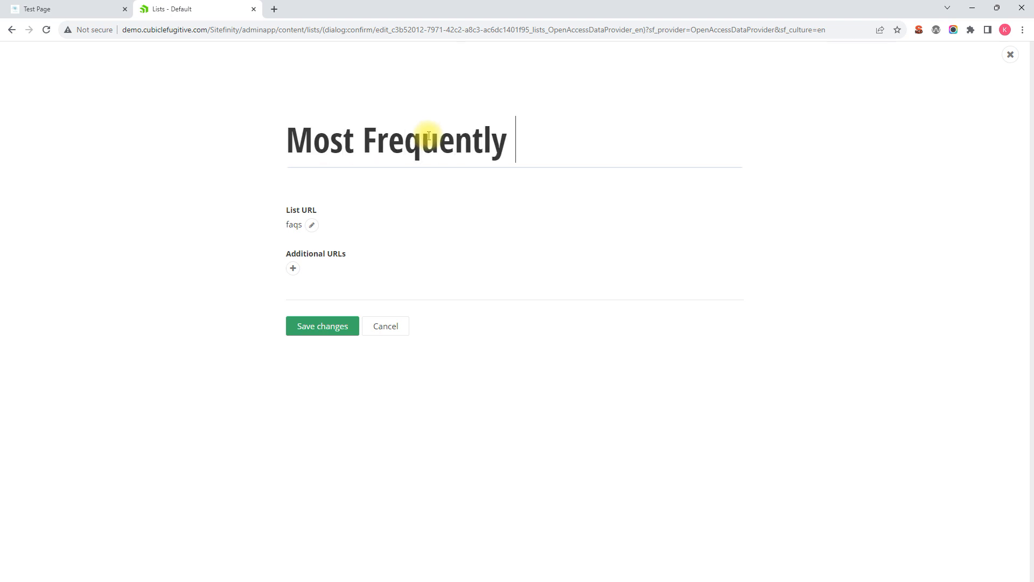
text(Asked Questions)
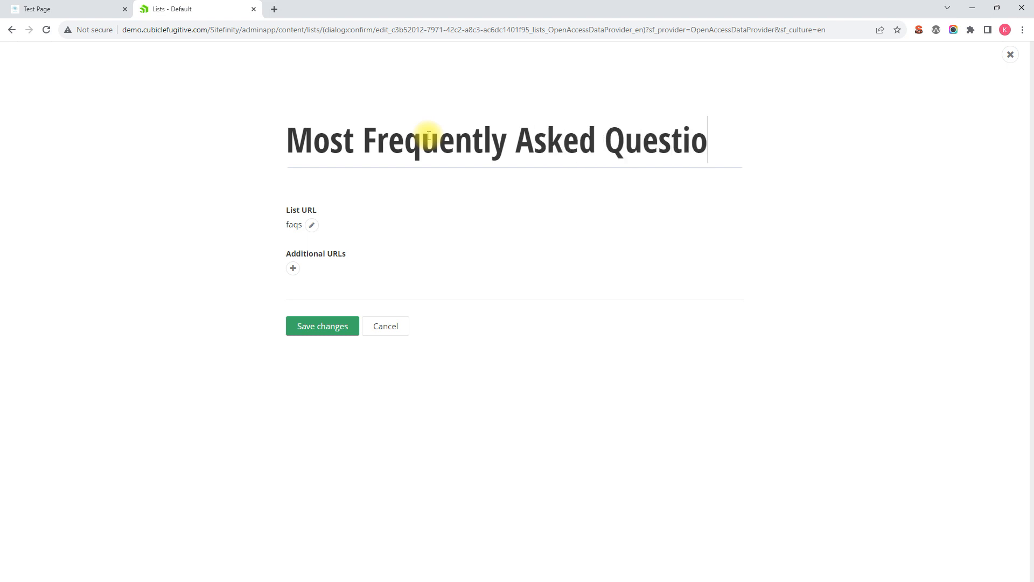
click(311, 225)
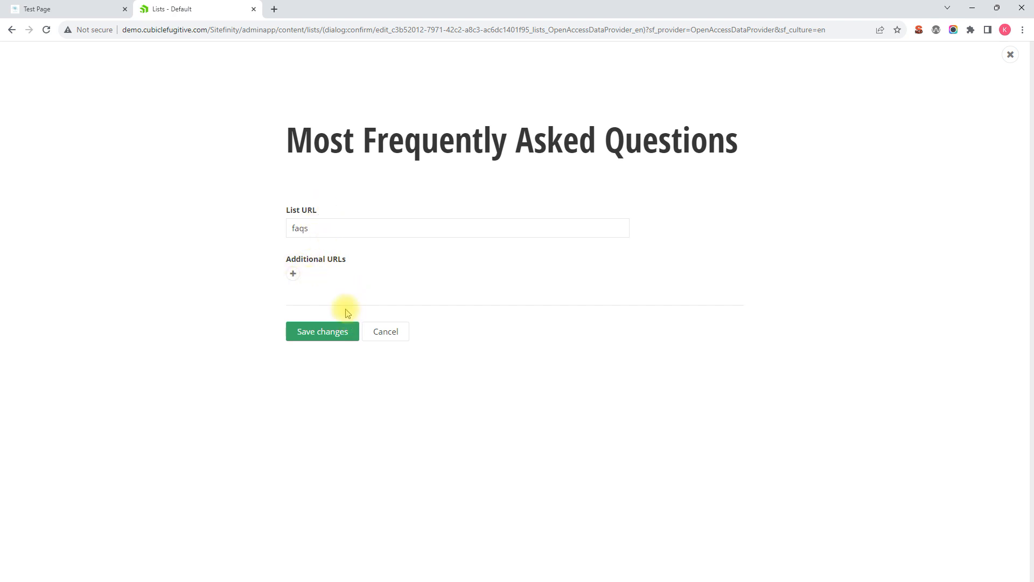
click(334, 335)
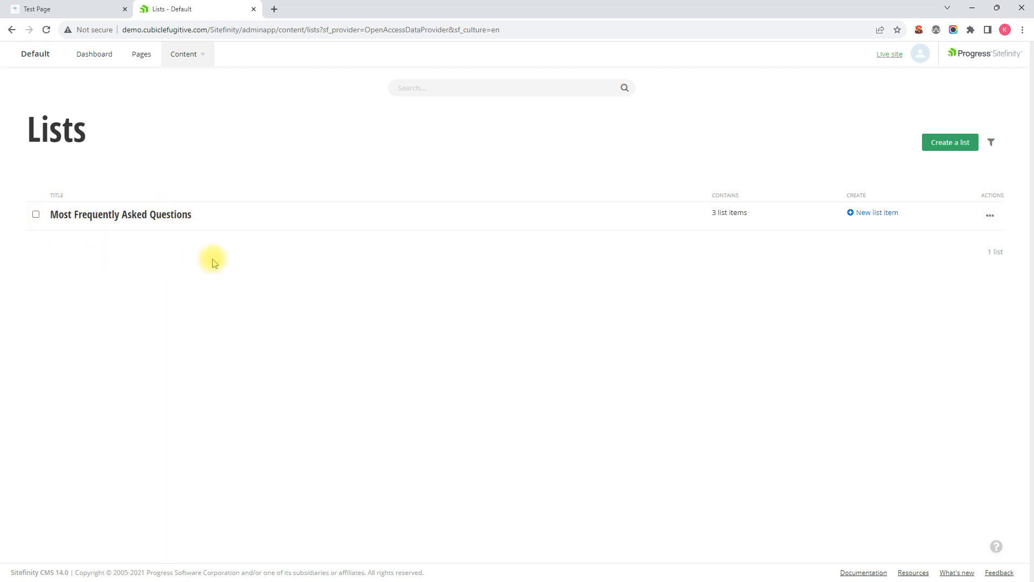
- Open the renamed list, select Question 1 and review the actions available for it
click(122, 218)
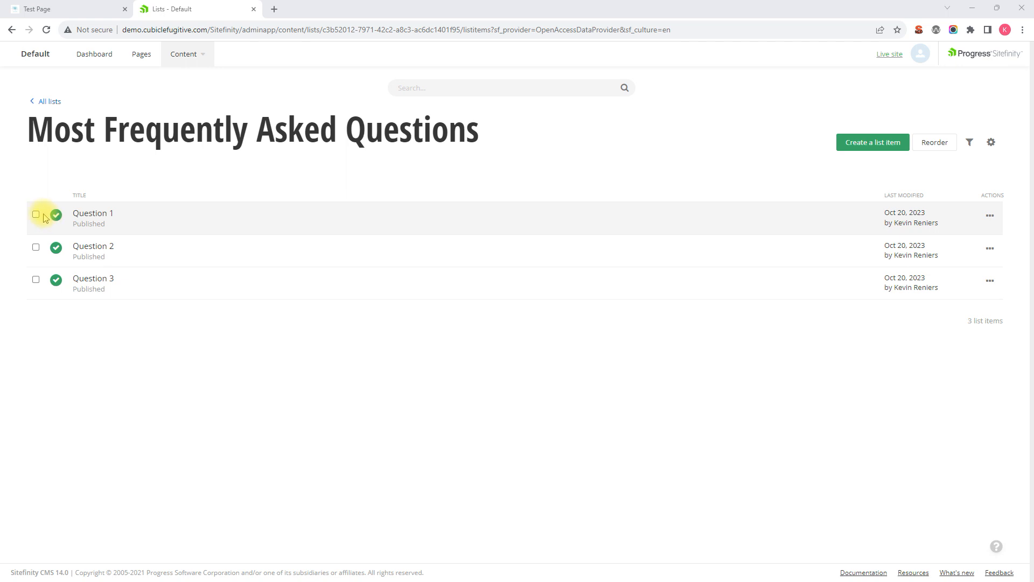
click(36, 214)
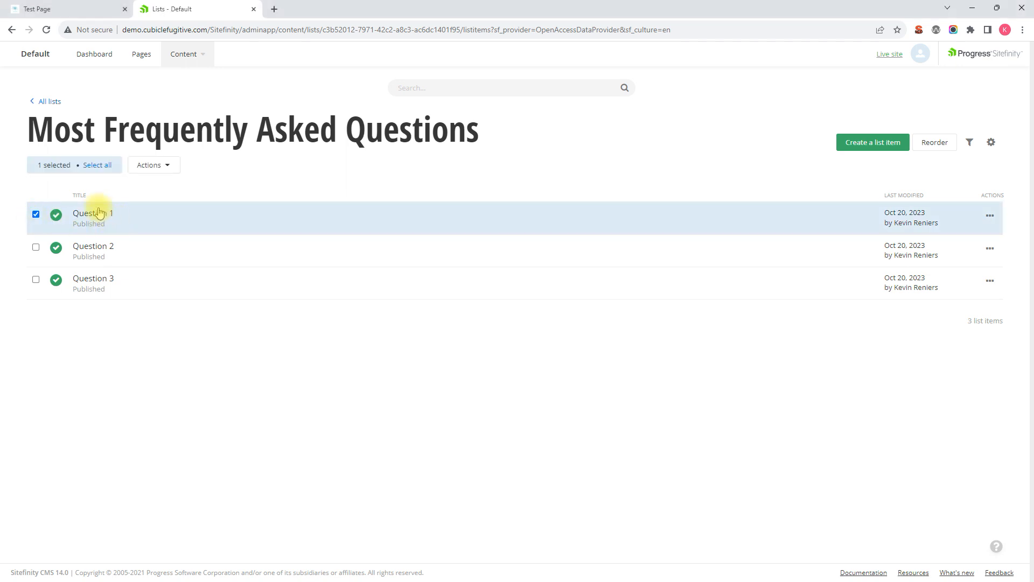
click(163, 167)
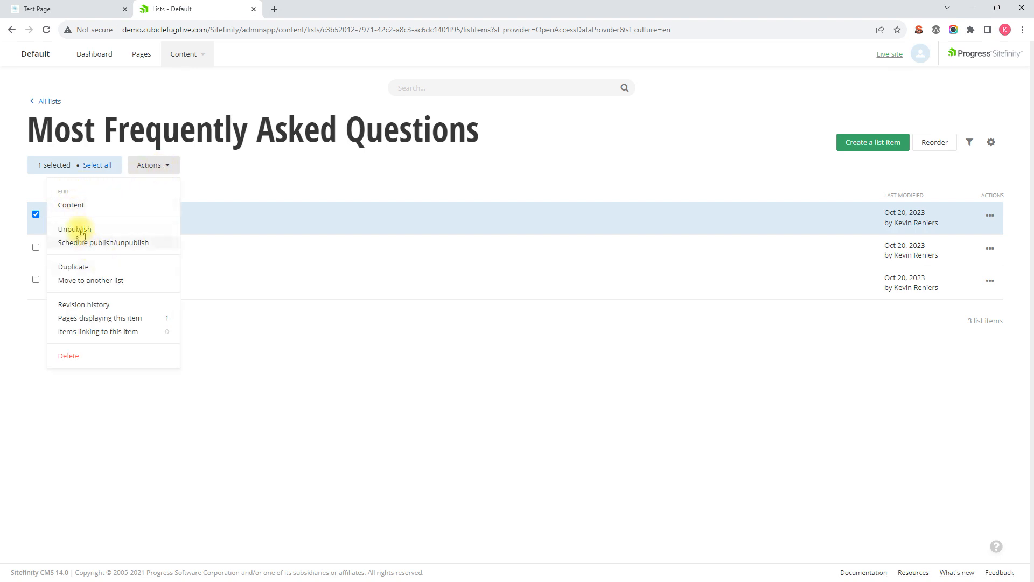
click(241, 188)
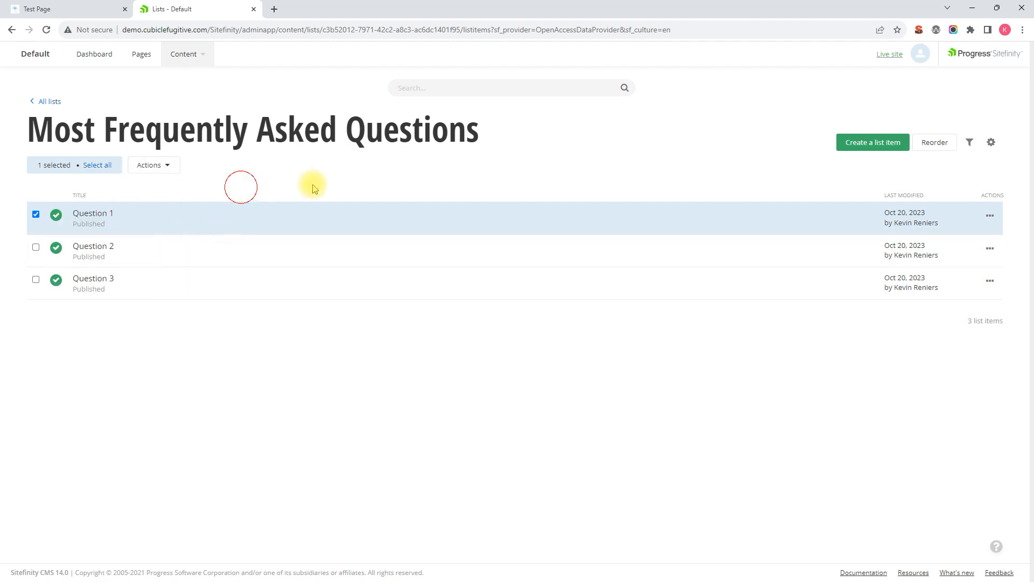
click(990, 216)
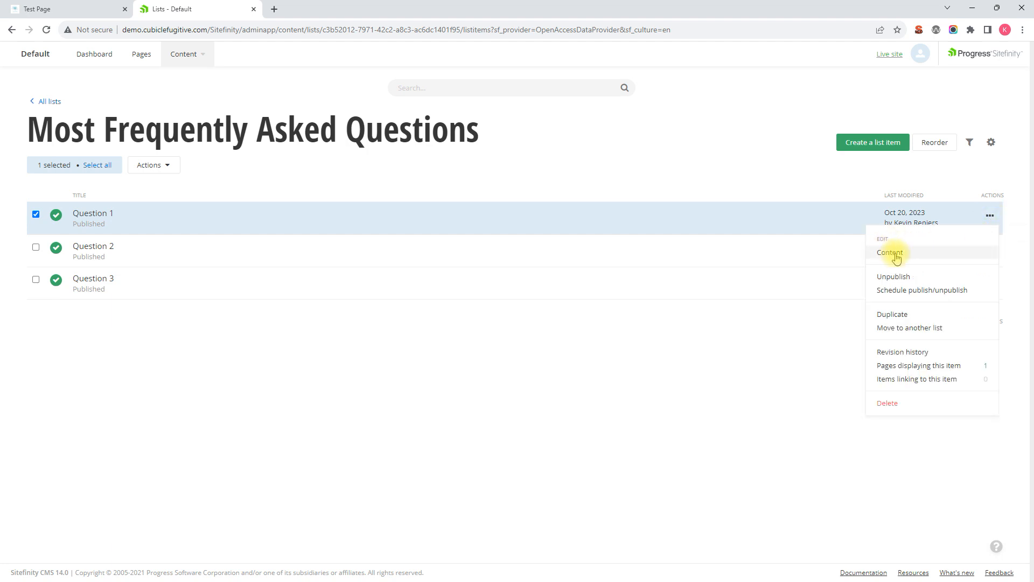
click(253, 423)
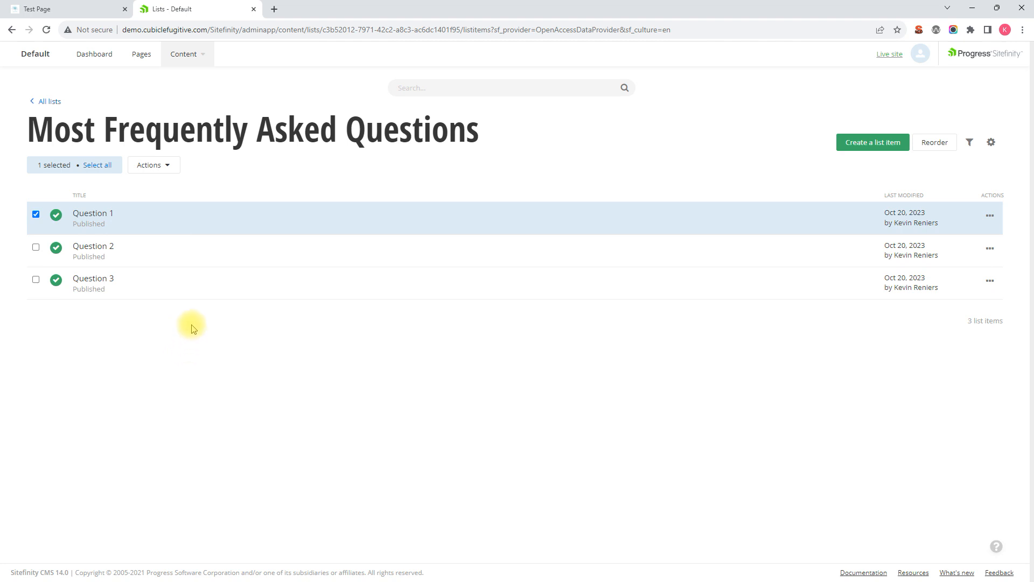
- Open Question 1 for editing and change its title to New Question 1
click(107, 215)
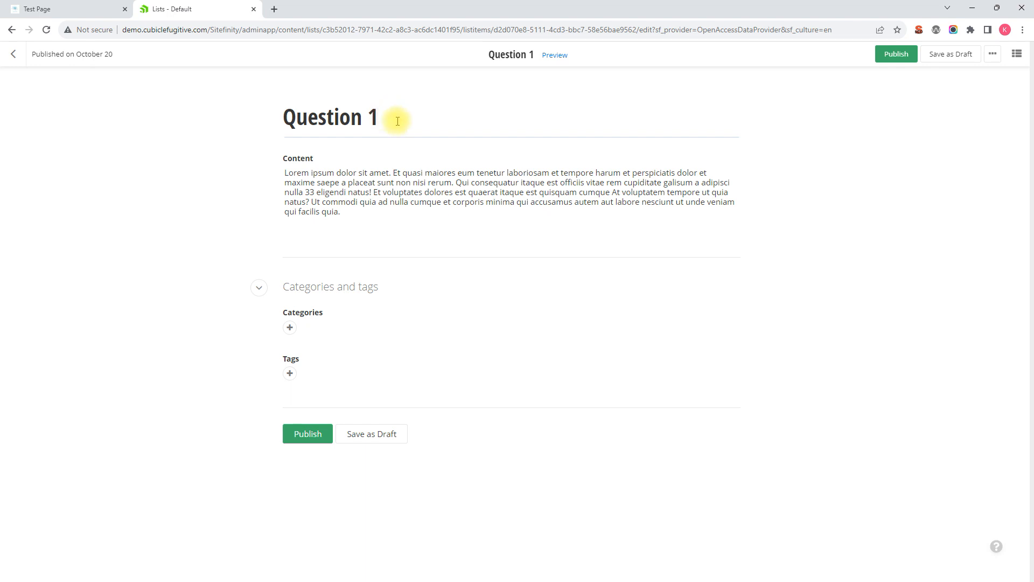
drag(397, 121, 255, 120)
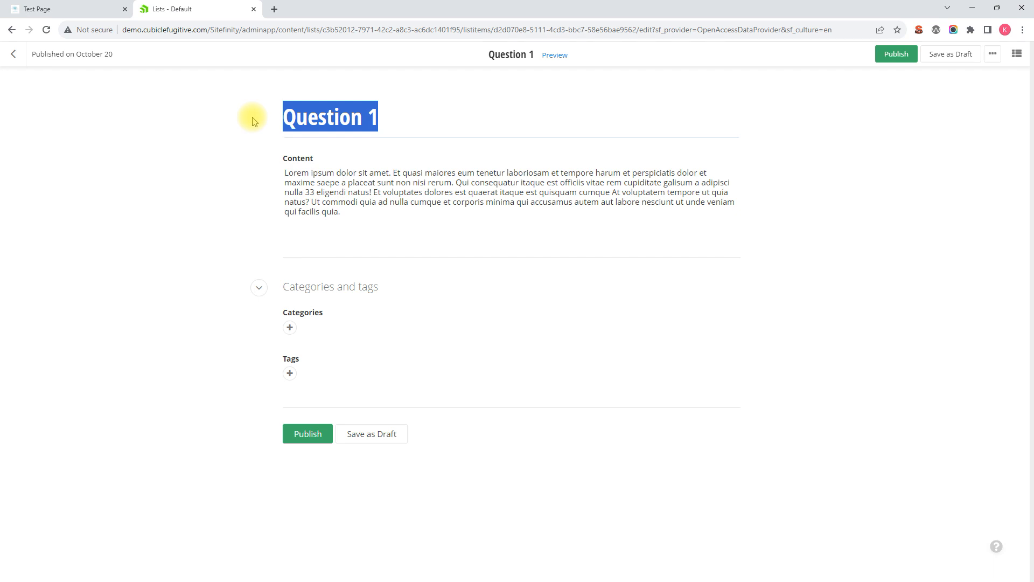
text(New Question)
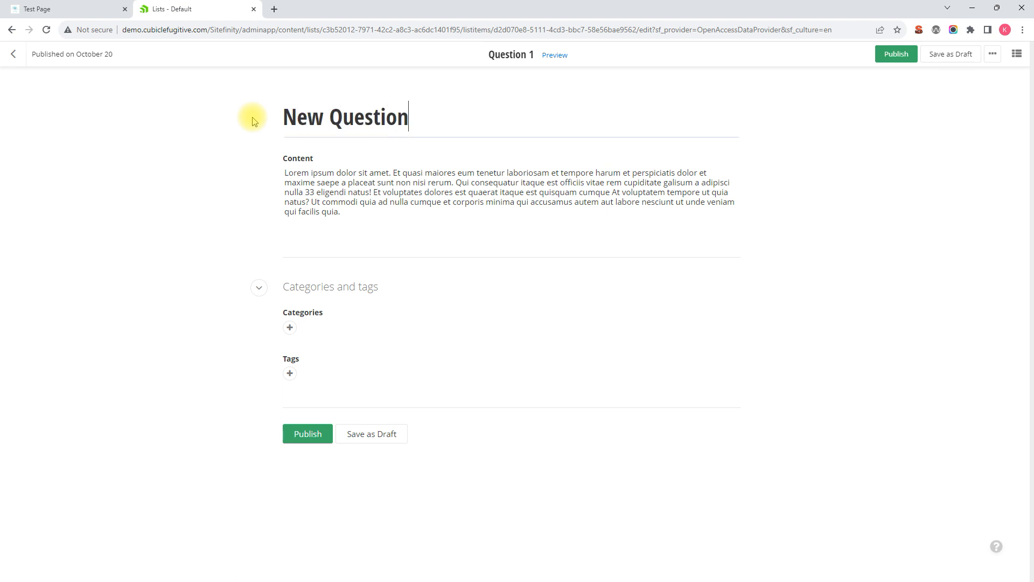
text( 1)
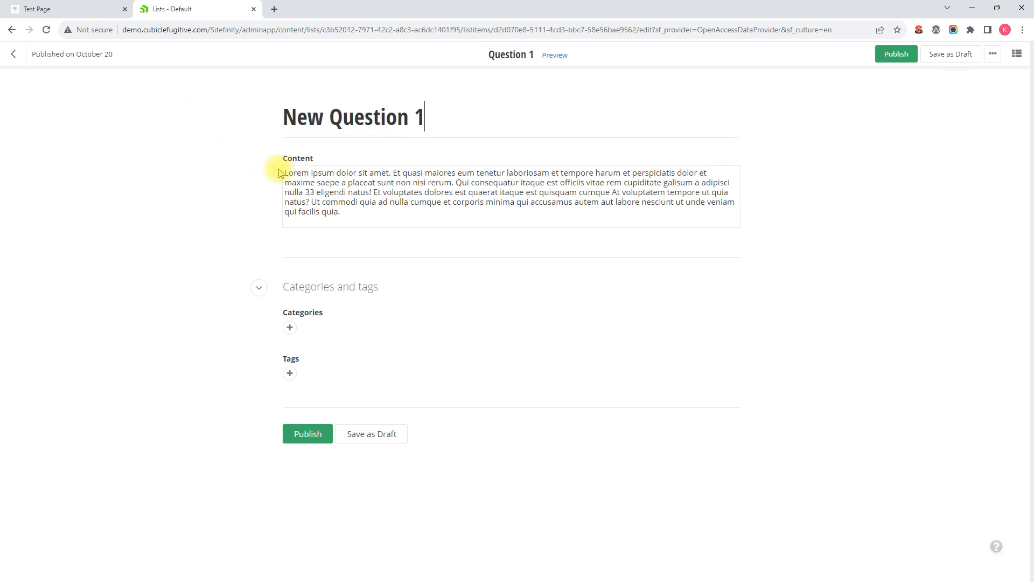
- Add a new first line reading New Answer 1 at the start of the item's content
click(311, 173)
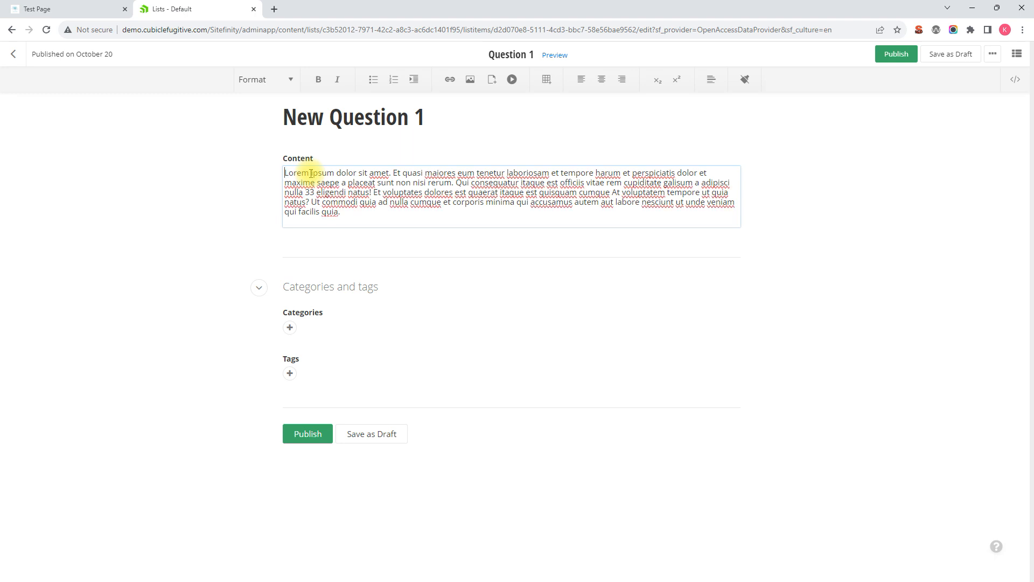
key(Return)
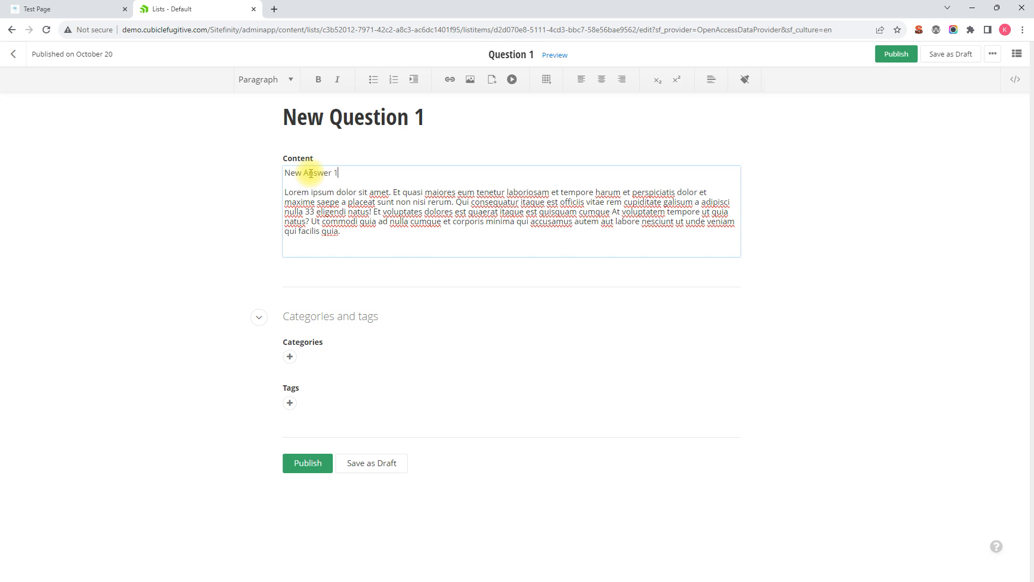
- Assign the TestCategory category and the Test2 tag to the item, then publish it
click(292, 357)
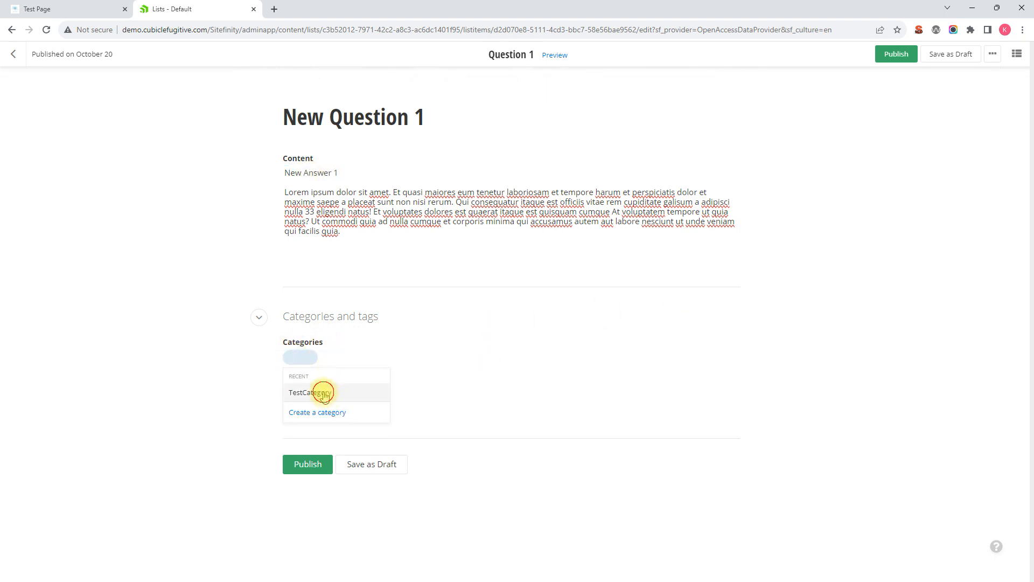
click(323, 393)
click(293, 405)
click(316, 440)
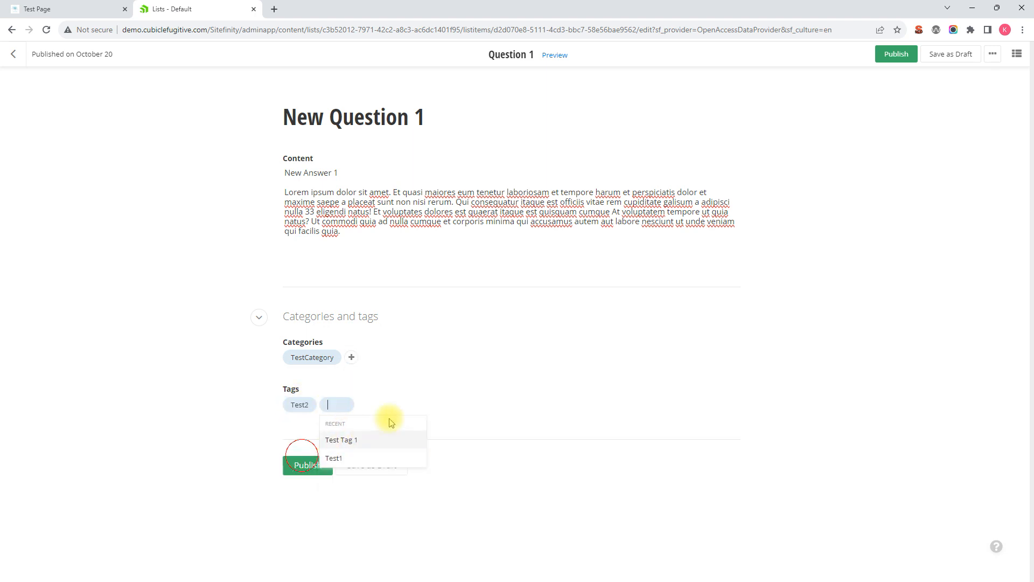
click(516, 454)
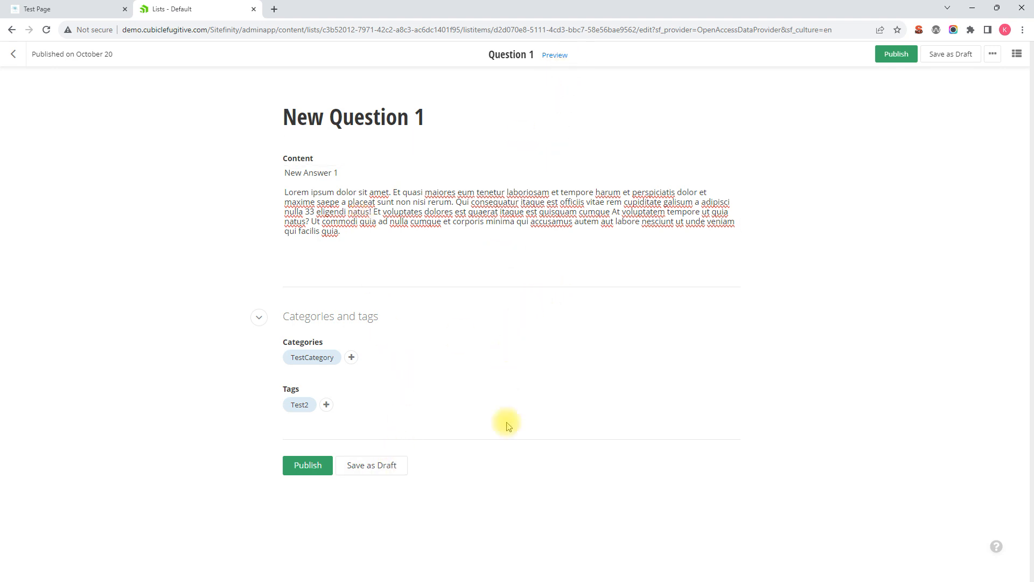
click(315, 472)
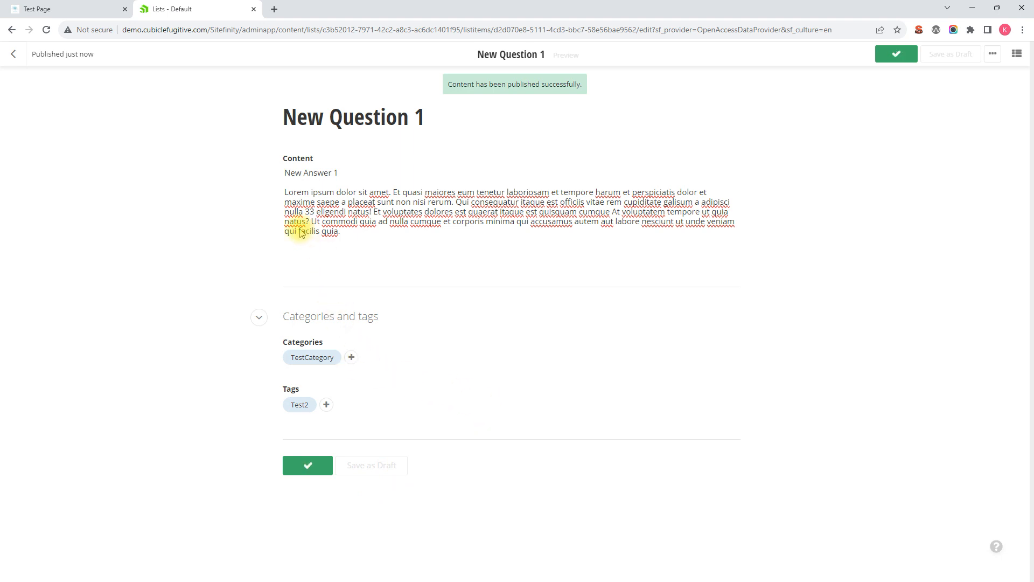
- Switch to the Test Page tab and reload it to show the updated FAQ section
click(77, 10)
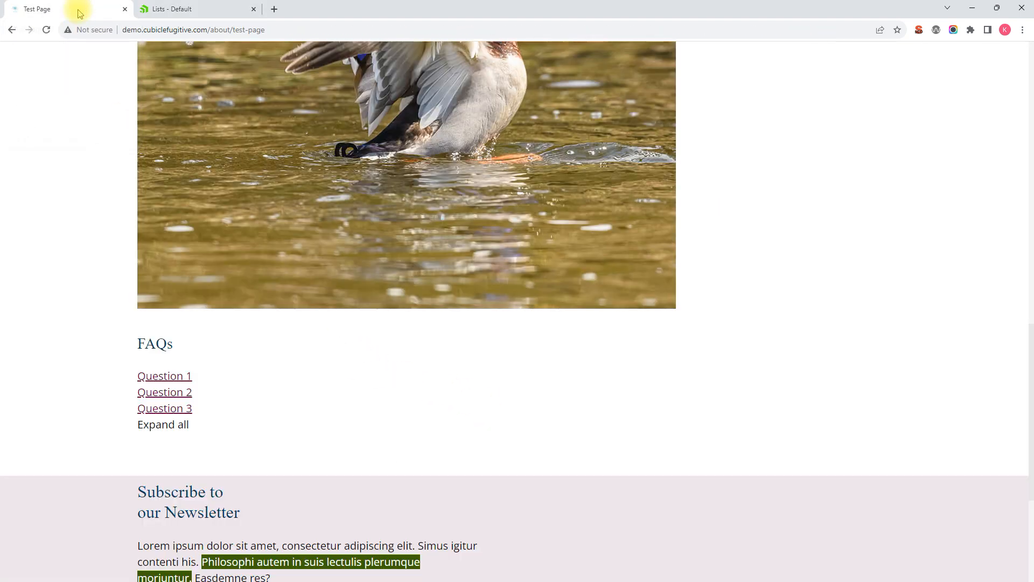
scroll(106, 320, up, 1)
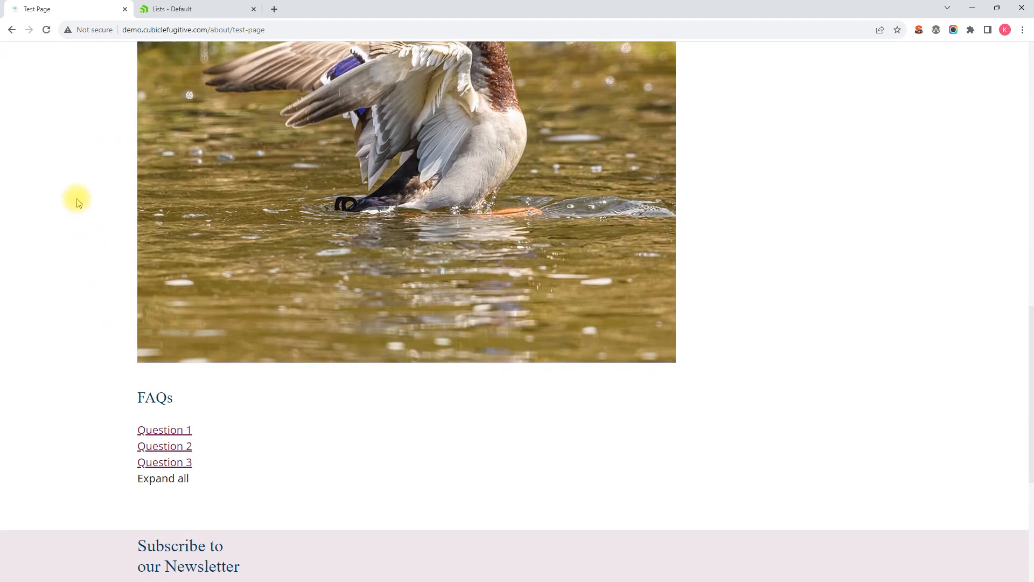
click(47, 30)
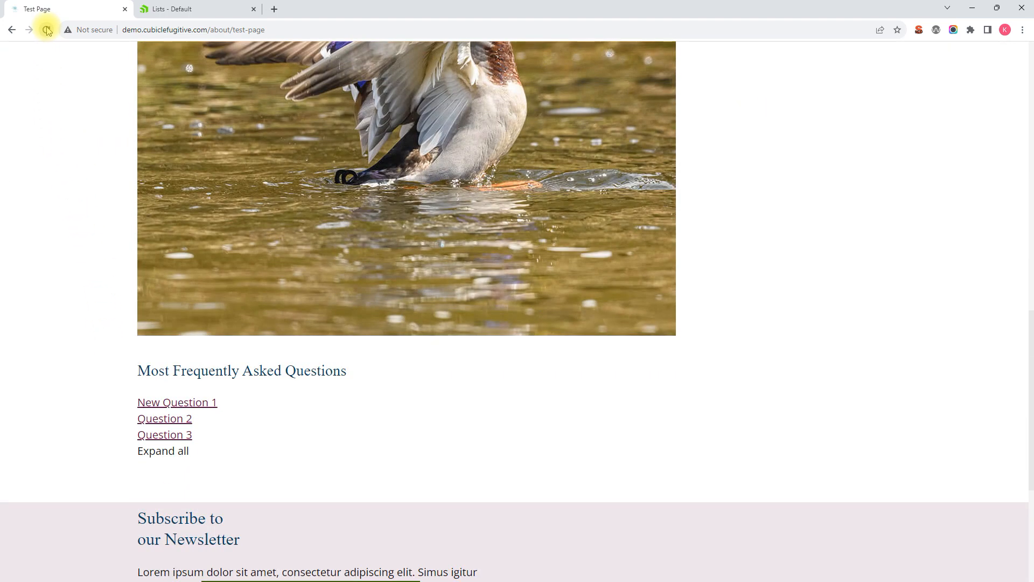
- Expand New Question 1 on the page and examine the list heading and the item's answer text
drag(357, 377, 108, 377)
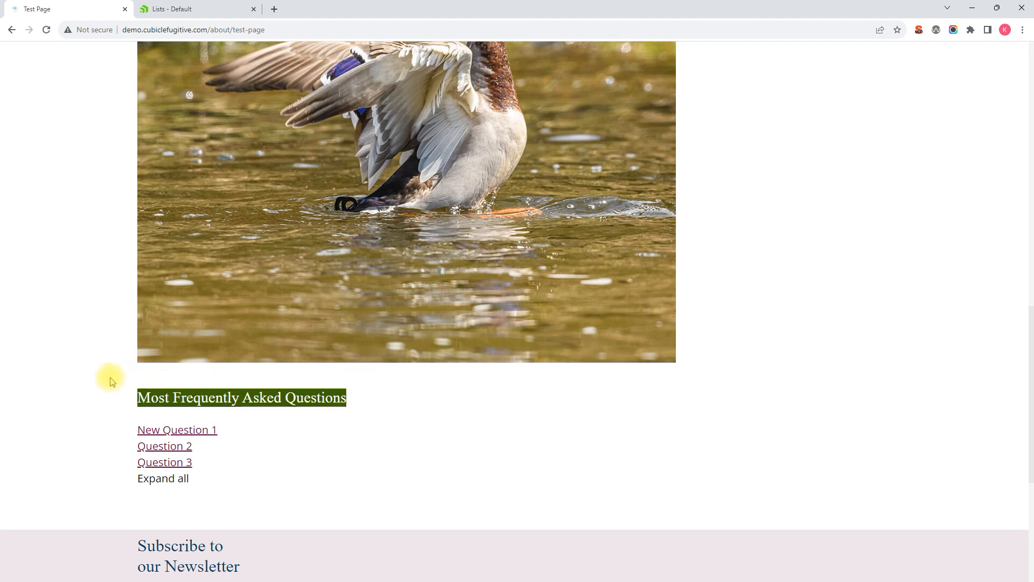
click(350, 407)
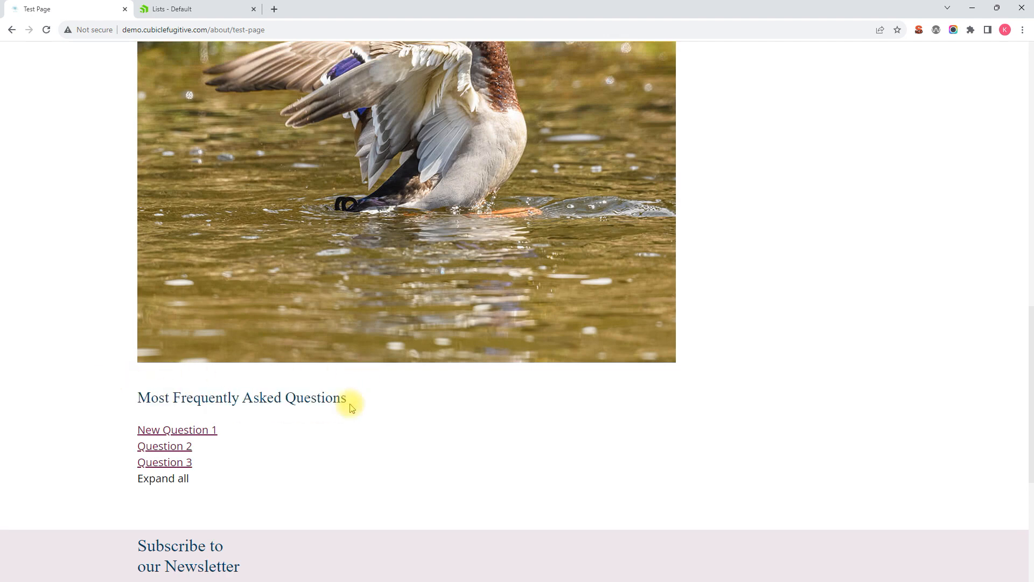
click(194, 434)
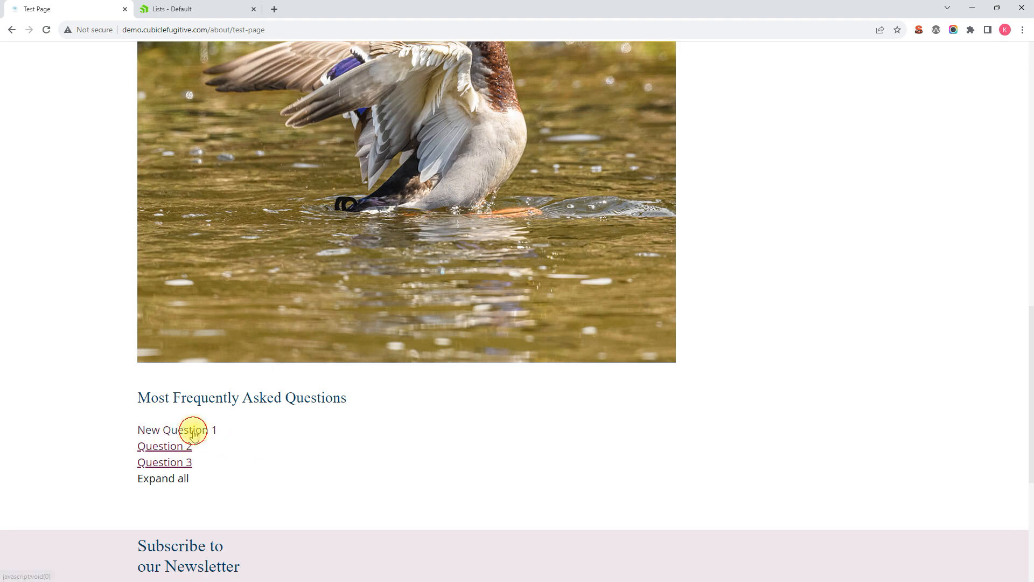
drag(231, 455, 139, 446)
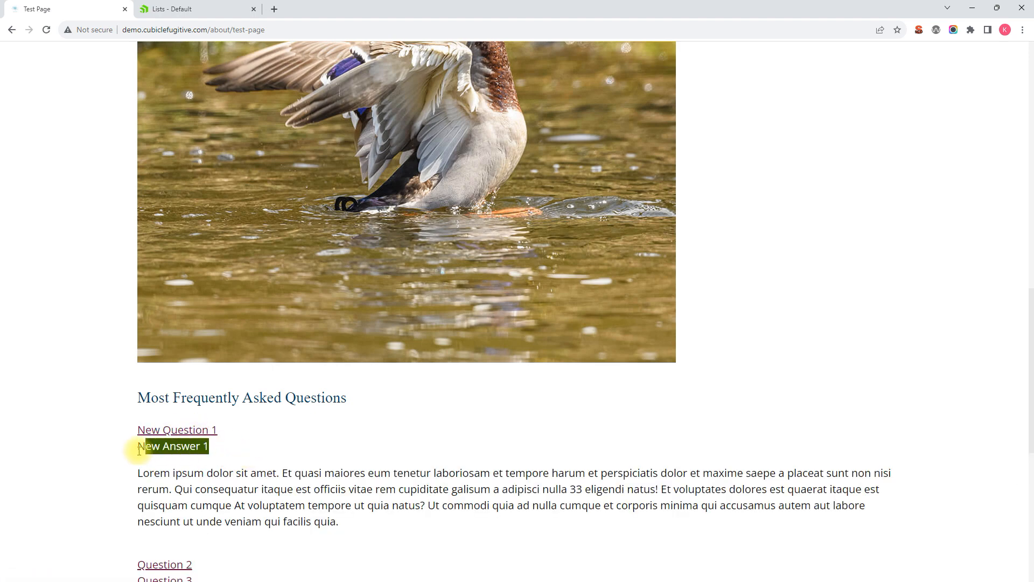
click(211, 452)
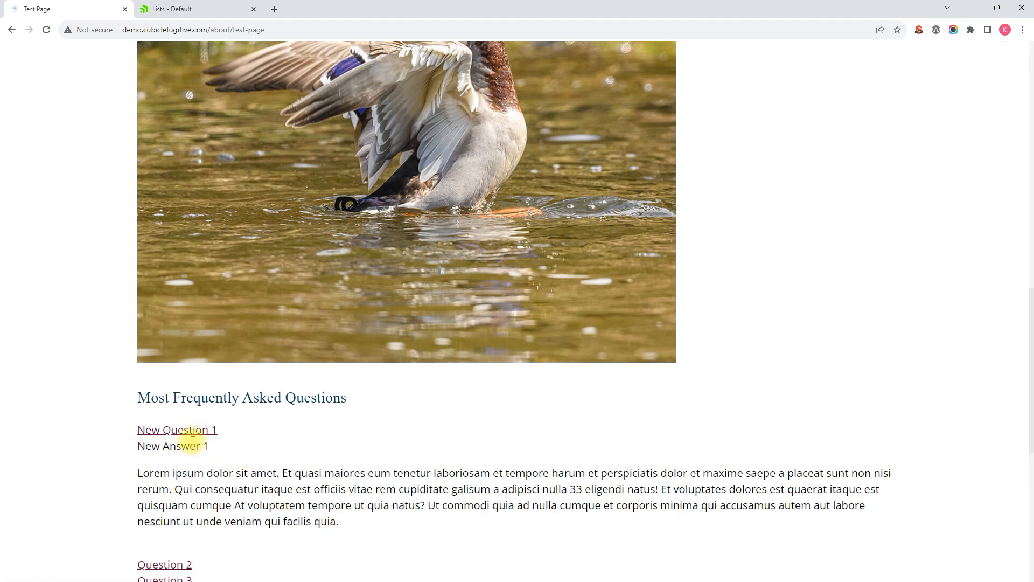